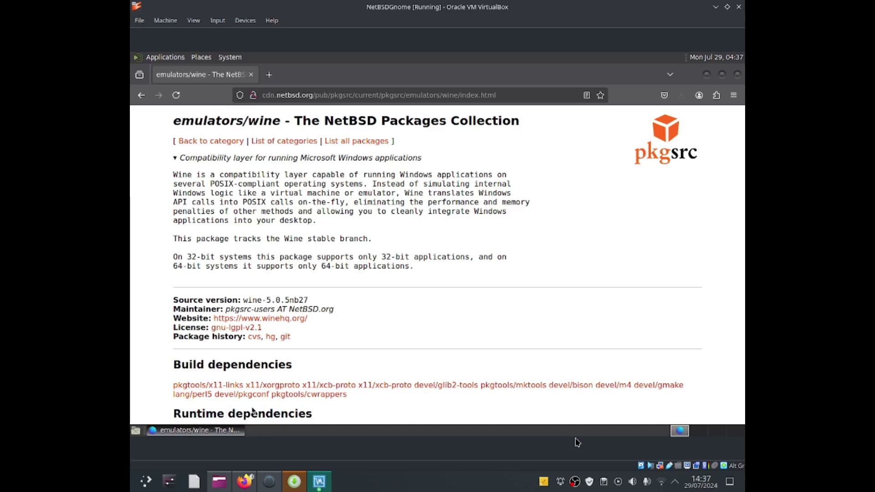
- Open a Terminal window over Firefox's pkgsrc emulators/wine page
right_click(575, 482)
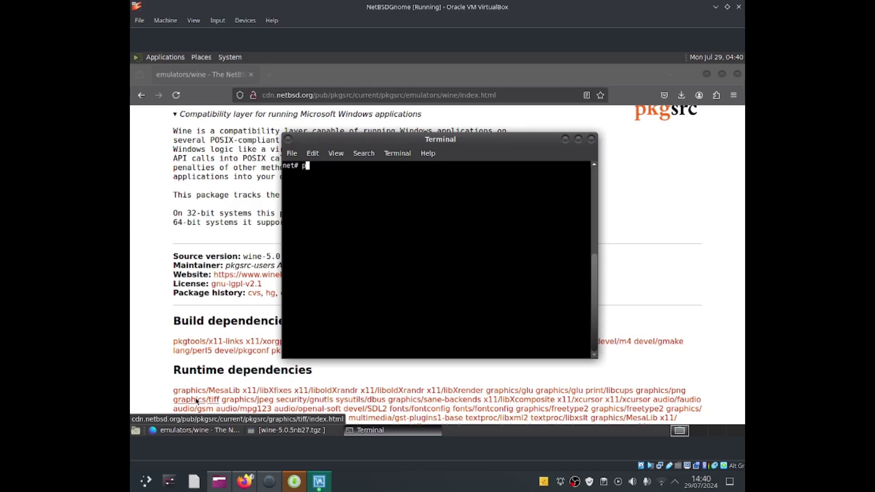
- Install wine-5.0.5nb27 with 'pkgin install wine', confirming the proceed prompt with y
type("pkgin install wine")
key("Return")
type("y")
key("Return")
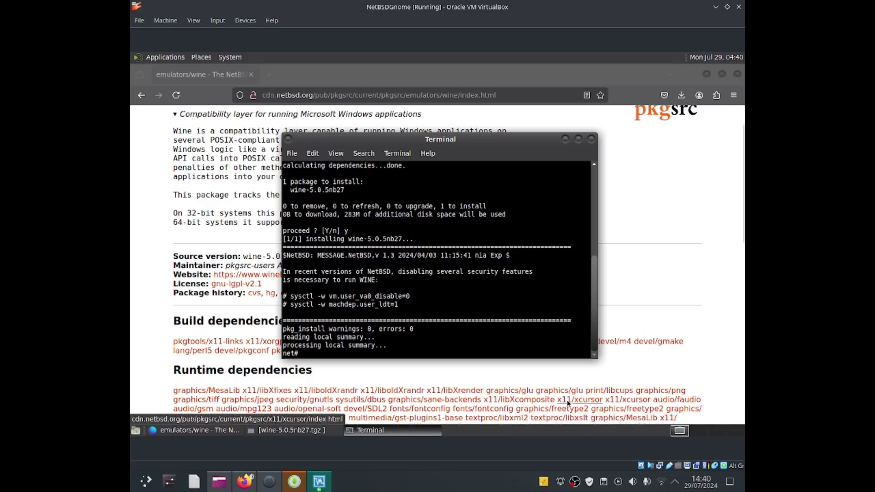
- Set vm.user_va0_disable to 0 and machdep.user_ldt to 1 with sysctl -w
right_click(576, 482)
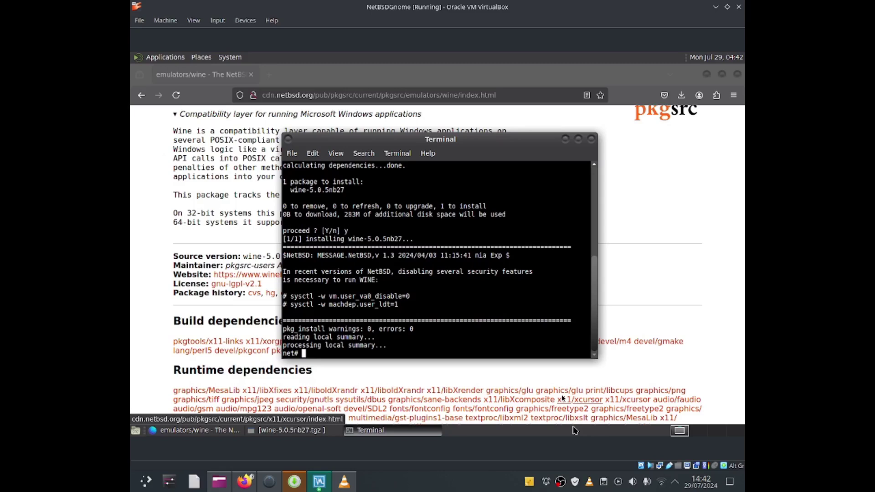
type("sysctl ")
type("-w vm")
type(".usr")
type("r_")
type("va")
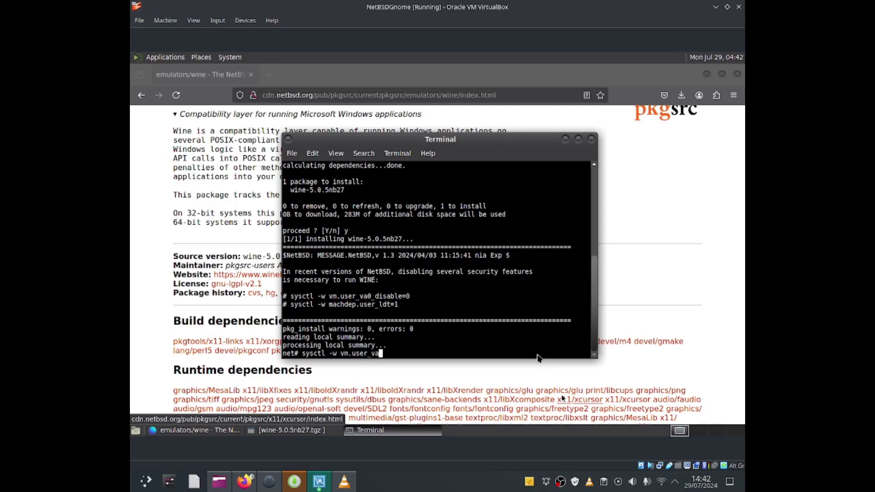
type("0_disable=0")
key("Return")
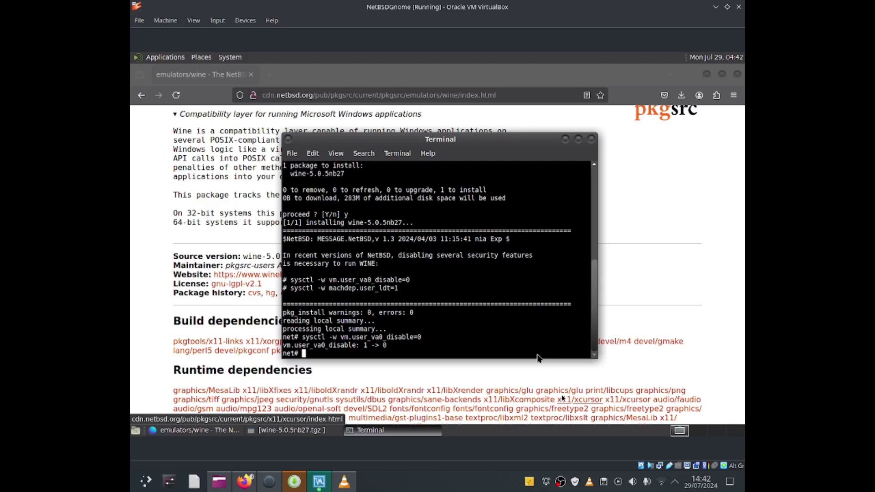
type("sysctl -w machdep.us")
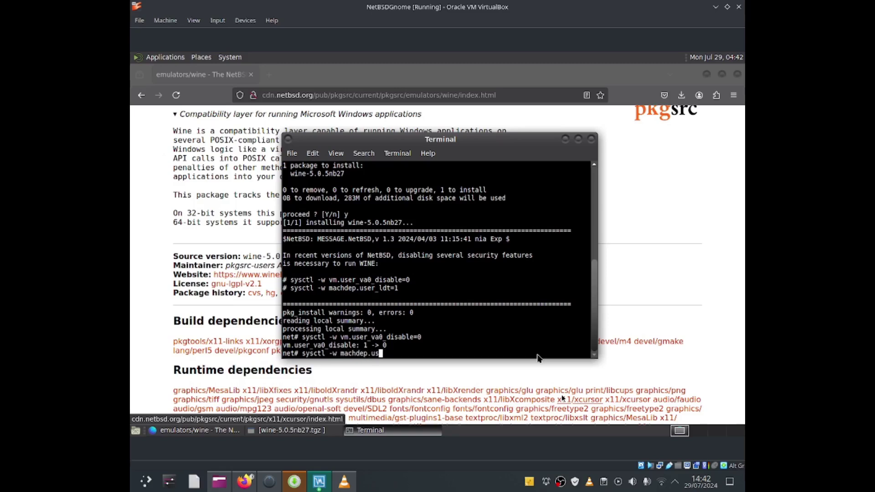
type("er_ldt=1")
key("Return")
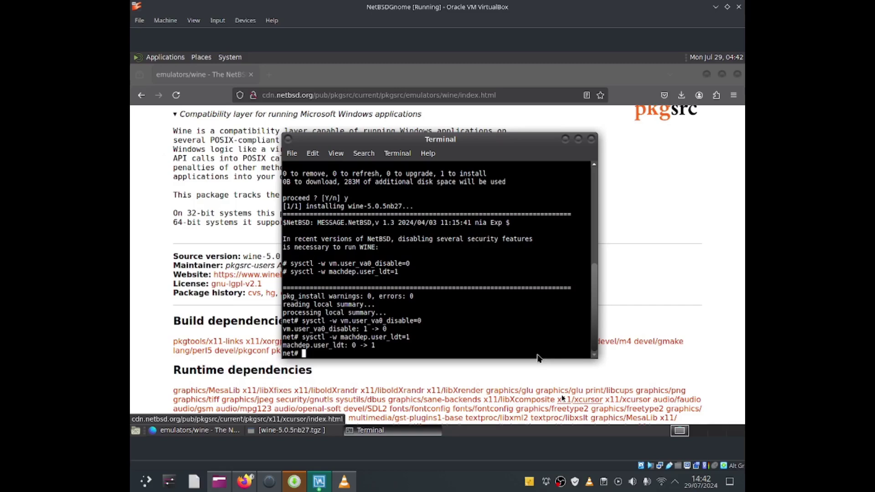
- Rerun the wine install to confirm it's present, then reboot the system
type("pkg in install wine")
key("Return")
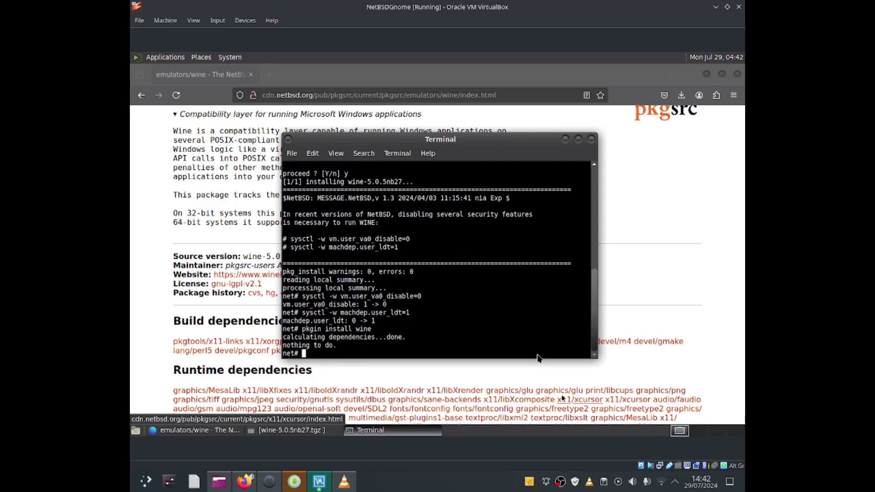
type("reboot")
key("Return")
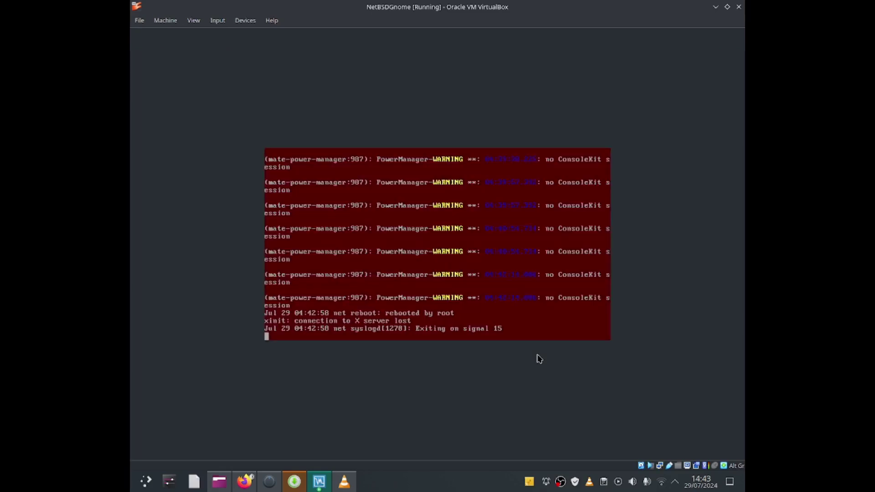
- Launch winecfg from the terminal and accept installing the missing wine-mono package
right_click(561, 481)
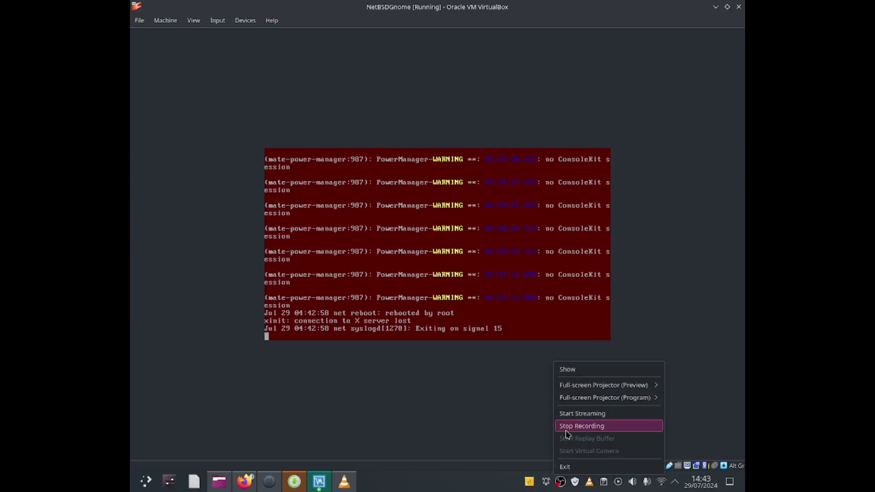
left_click(582, 426)
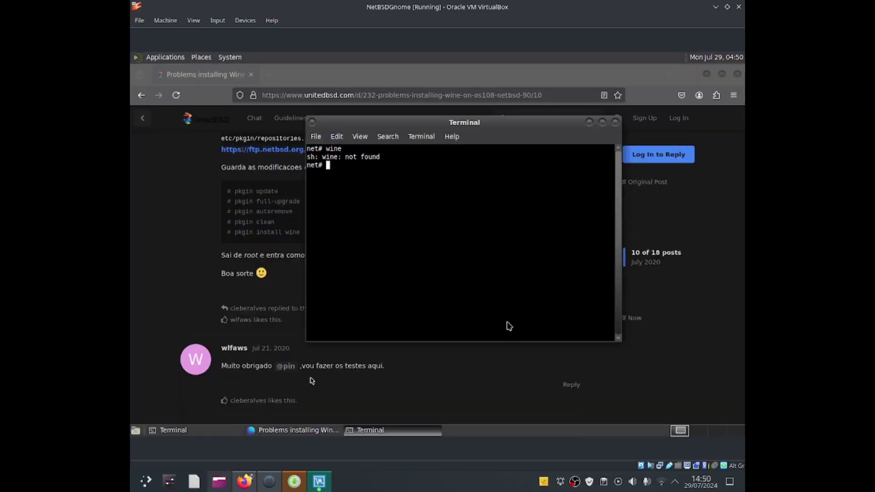
type("winecfg")
key("Return")
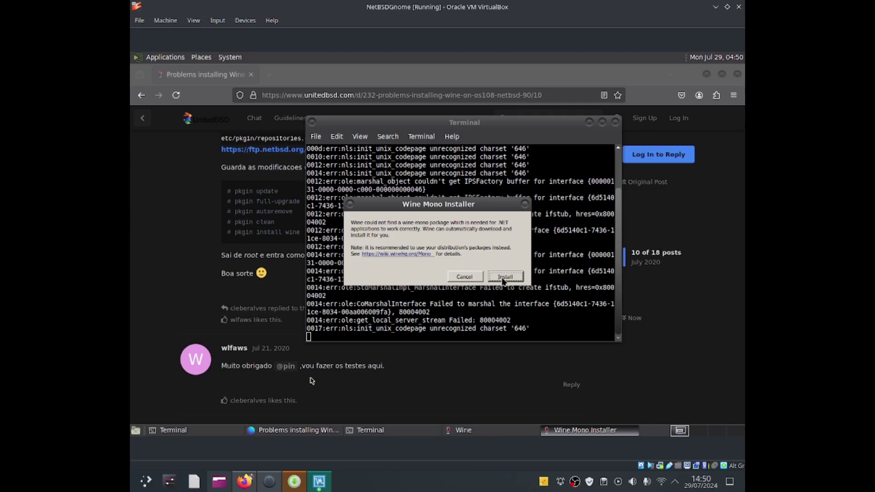
left_click(496, 281)
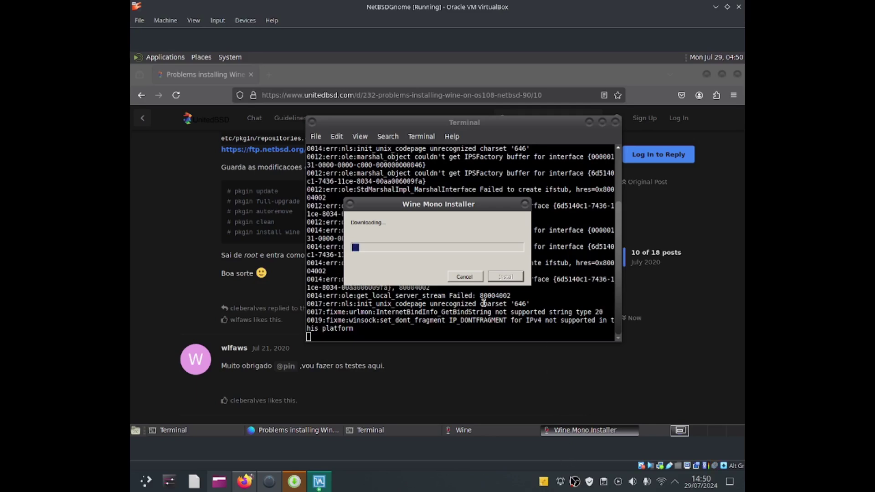
right_click(575, 481)
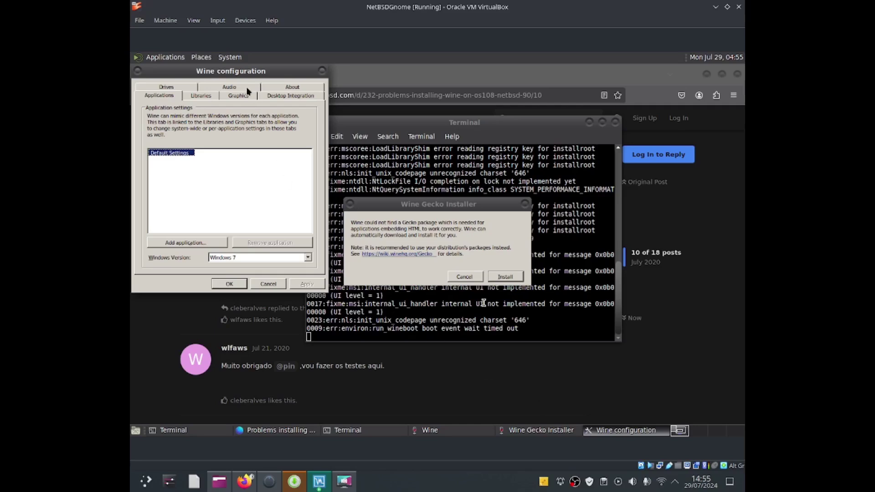
- Keep Windows 7 as the Windows version, apply and close winecfg, then accept the Wine Gecko download
left_click_drag(205, 7, 185, 2)
left_click(258, 262)
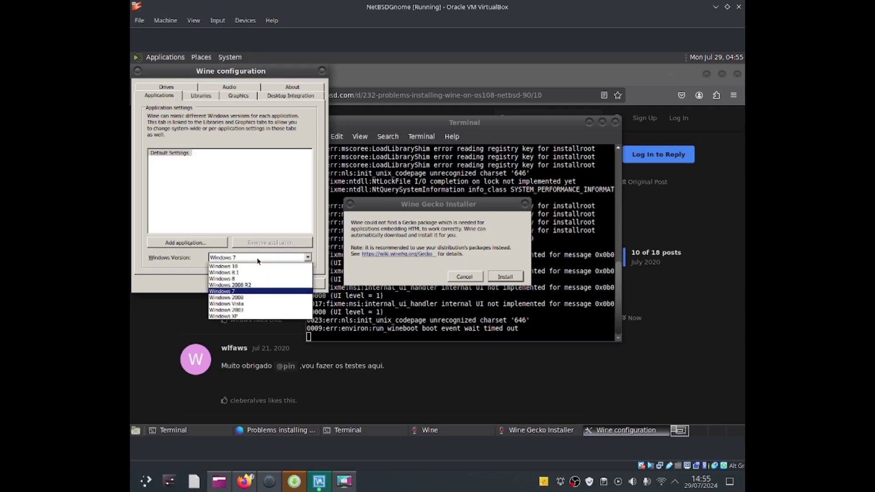
left_click(268, 291)
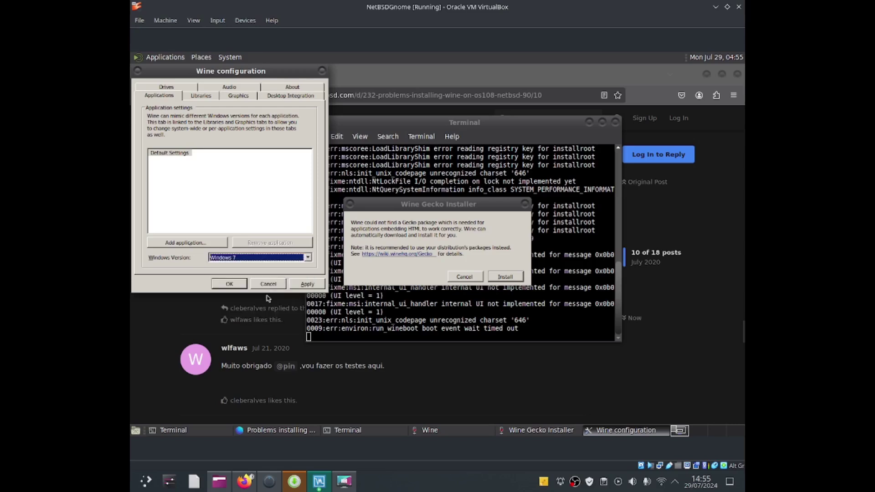
left_click(308, 286)
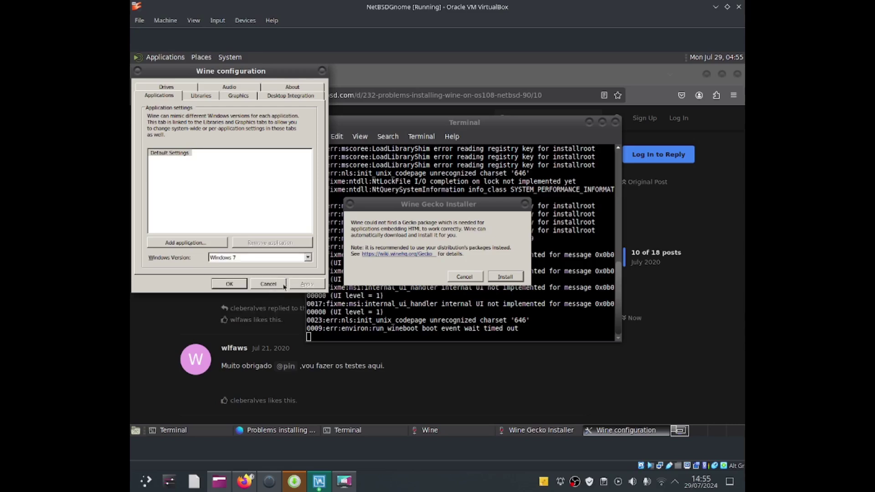
left_click(245, 285)
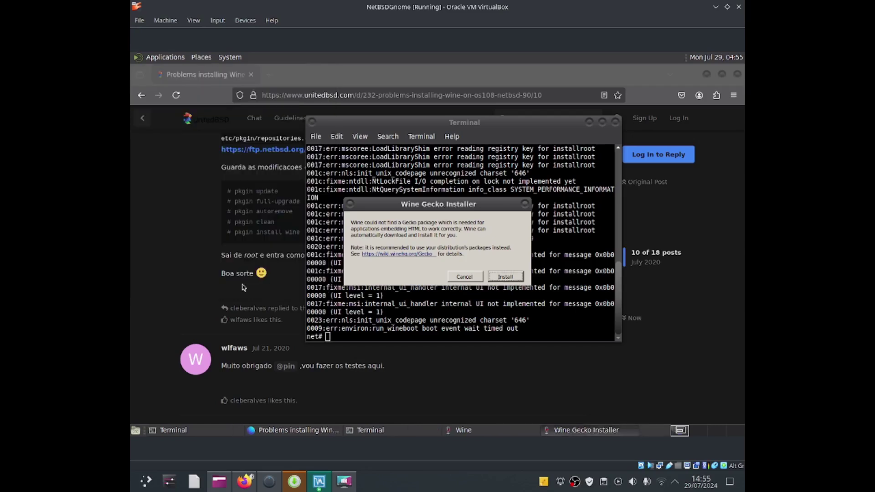
left_click(506, 278)
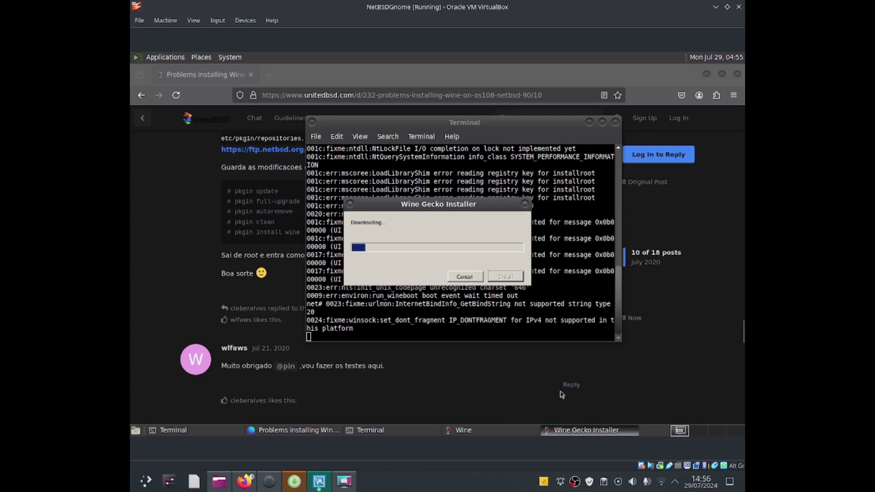
- Move the Program Error dialog over the terminal, review its crash backtrace, and close it
right_click(576, 482)
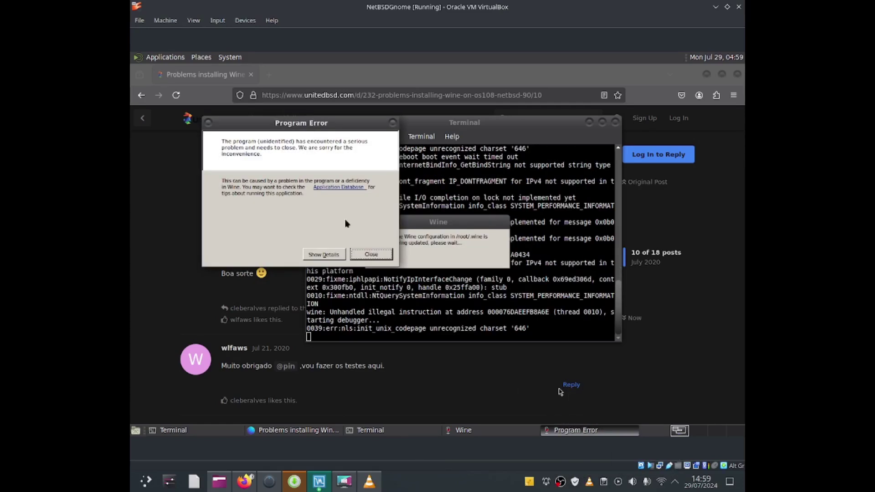
left_click_drag(137, 10, 172, 4)
left_click_drag(263, 124, 381, 155)
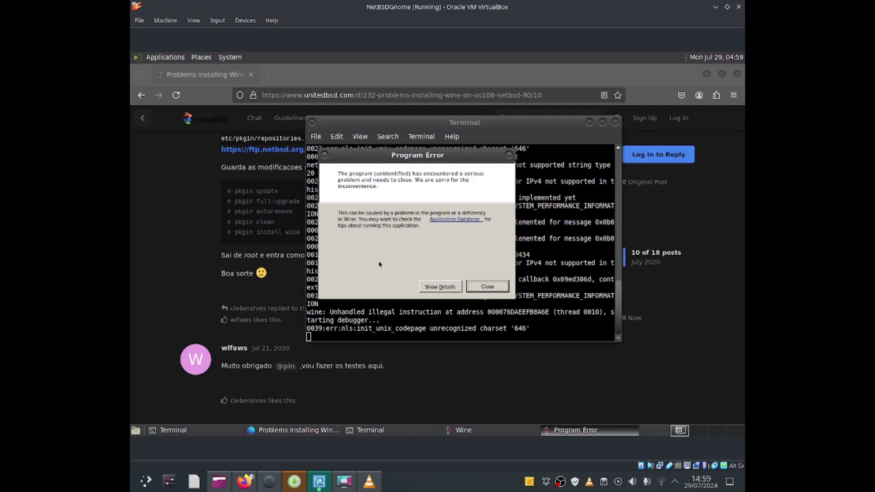
left_click(440, 287)
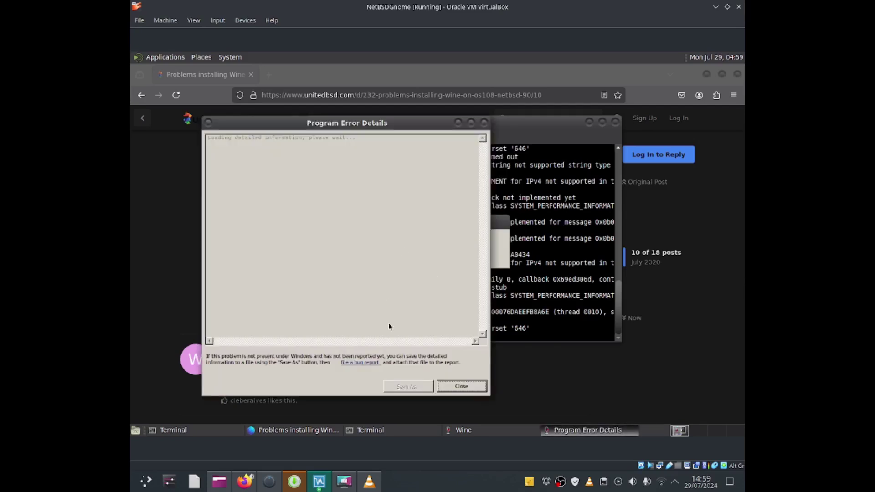
scroll(391, 285, "down", 2)
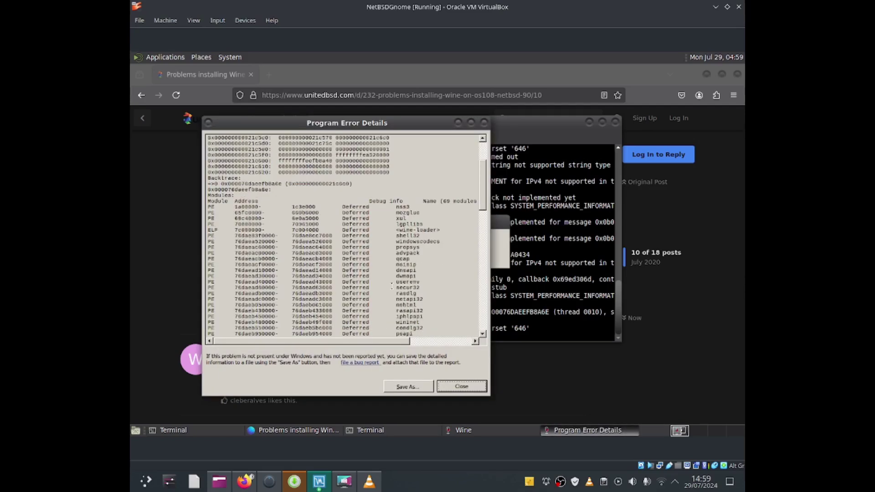
left_click(462, 387)
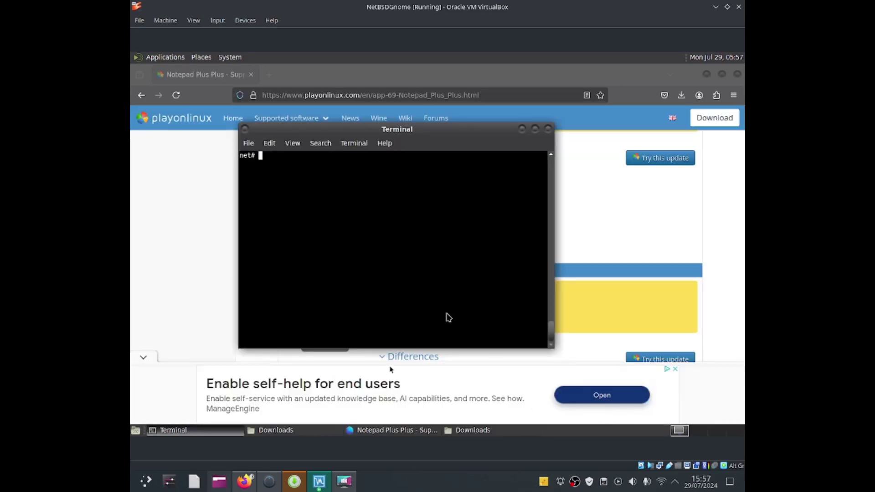
- Run 'wine64 notepad++.exe', which reports the file as not found
type("winee")
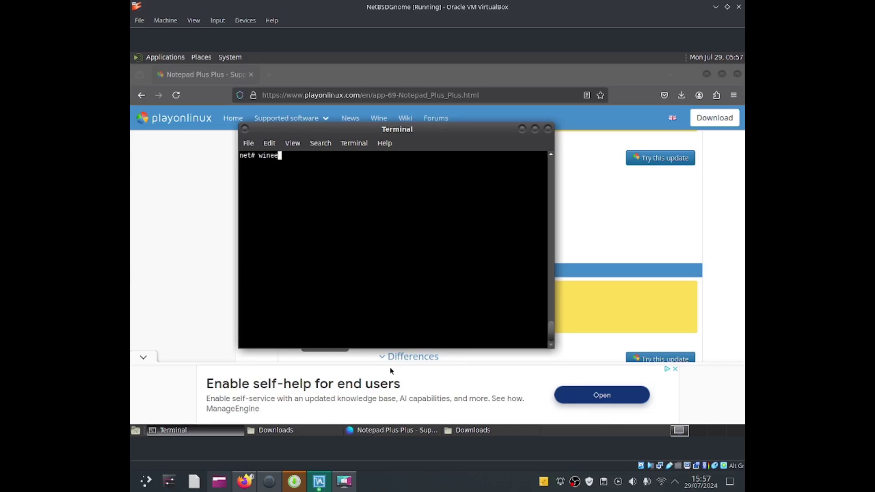
key("BackSpace")
type("64 notepad++.exe")
key("Return")
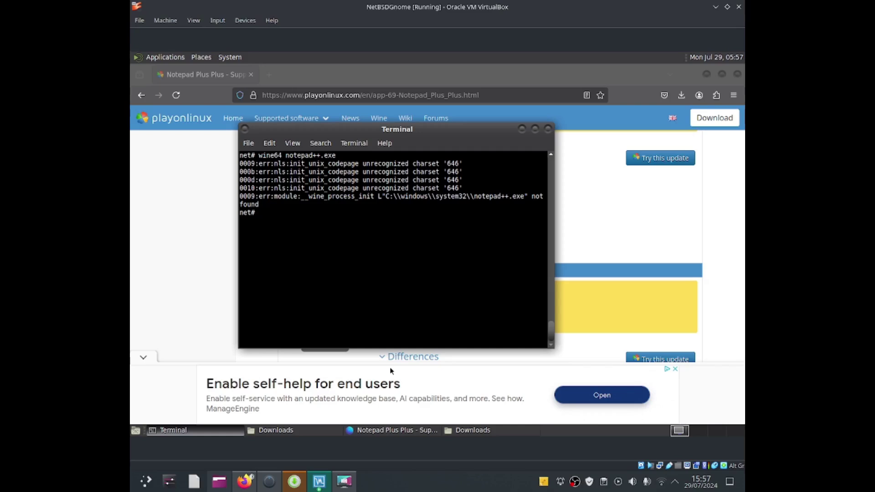
- Clear the terminal and start Wine's Notepad with 'wine64 notepad'
type("clear")
key("Return")
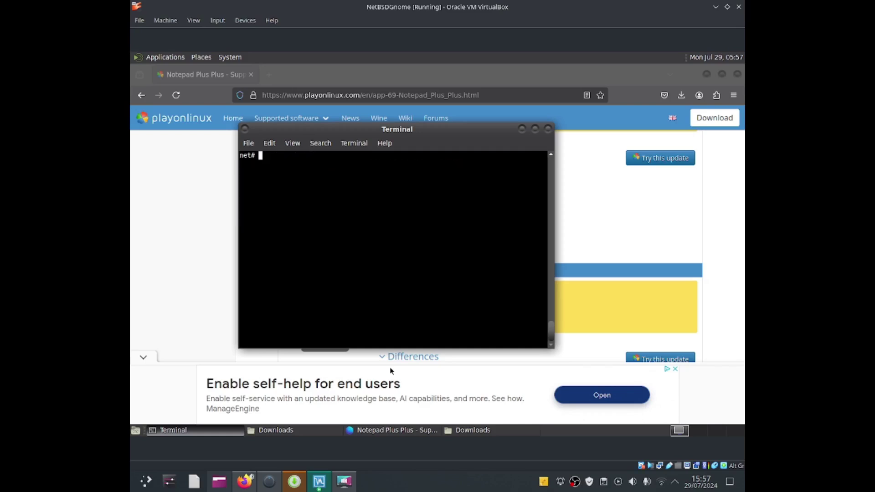
type("wine64 notepad")
key("Return")
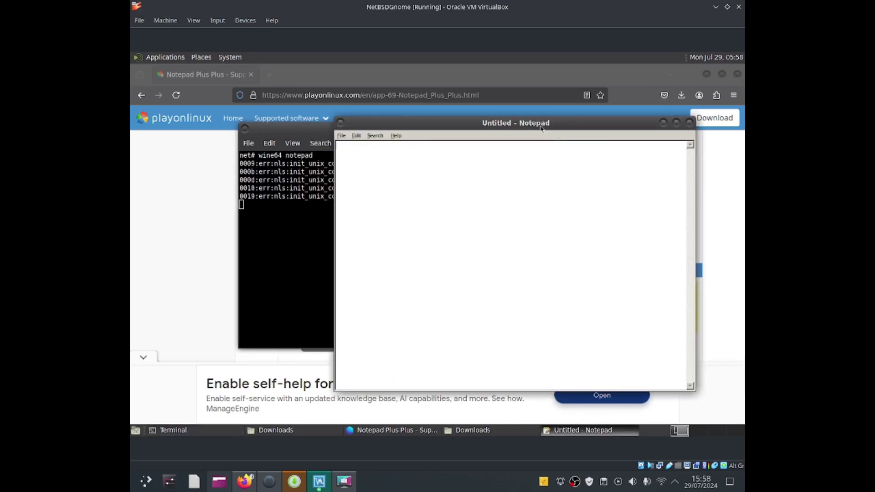
- Move Notepad up and left, then type the test letters 'gfgjdfgifdgjgjidfgjdf'
left_click_drag(531, 122, 453, 95)
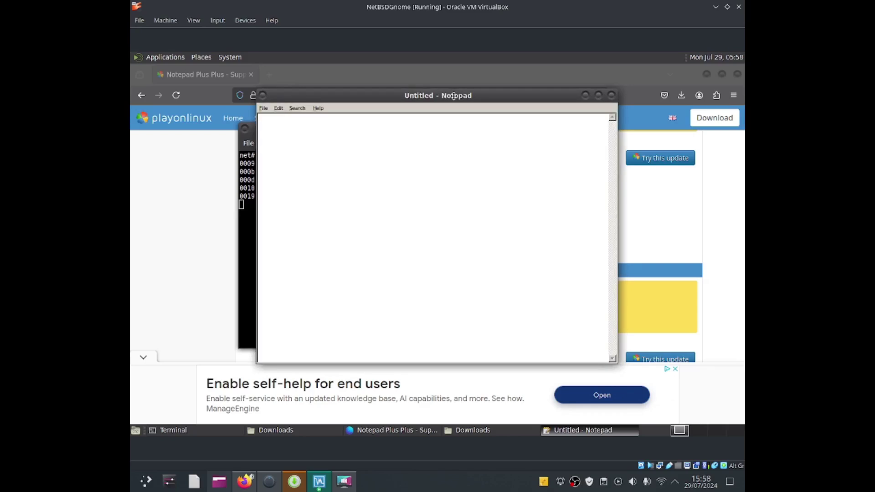
left_click(319, 109)
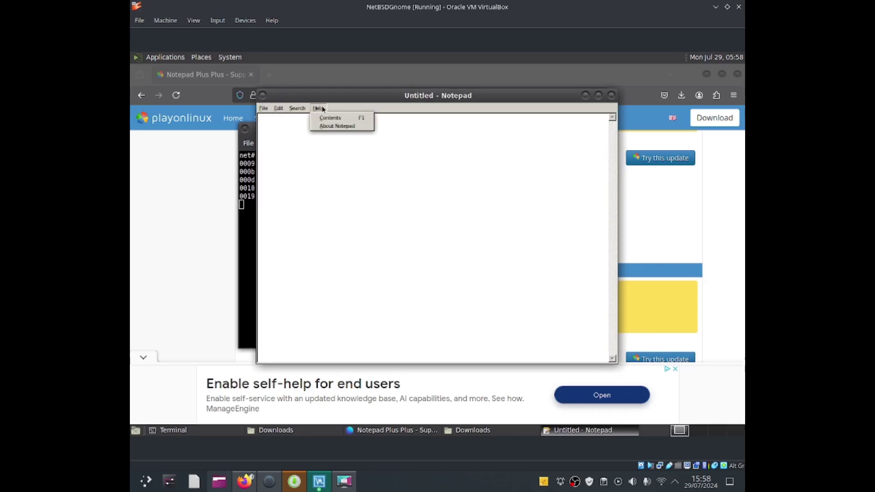
left_click(312, 158)
type("gfgjdfgifdgjgjidfgjdfg")
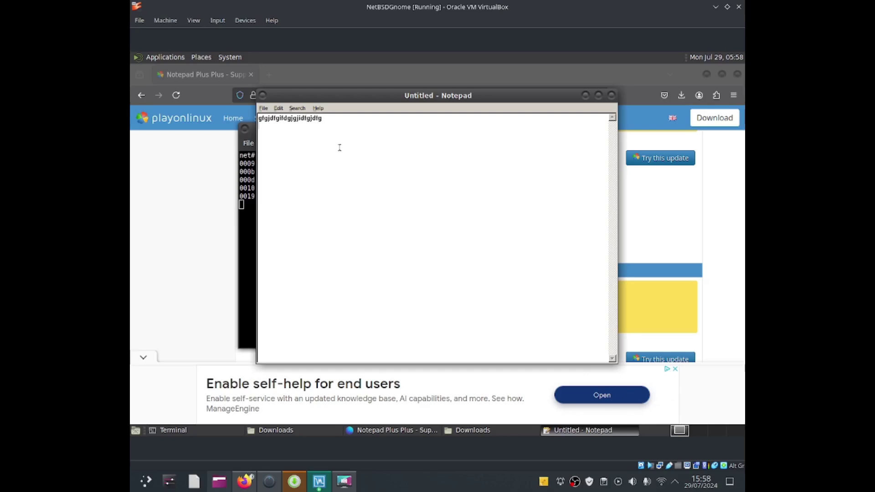
- Start saving the document as 'hello' in Downloads, then cancel so it stays unsaved
left_click(263, 108)
left_click(277, 133)
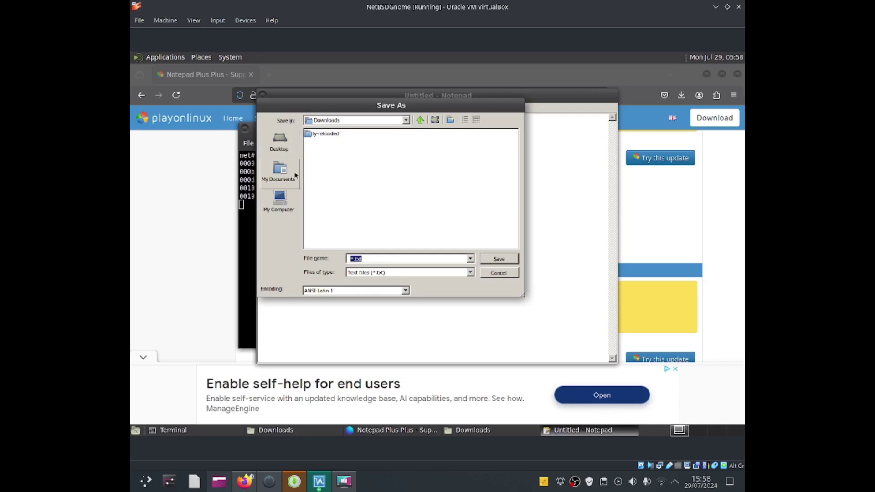
left_click(282, 173)
double_click(316, 145)
double_click(357, 258)
left_click(355, 259)
type("hello")
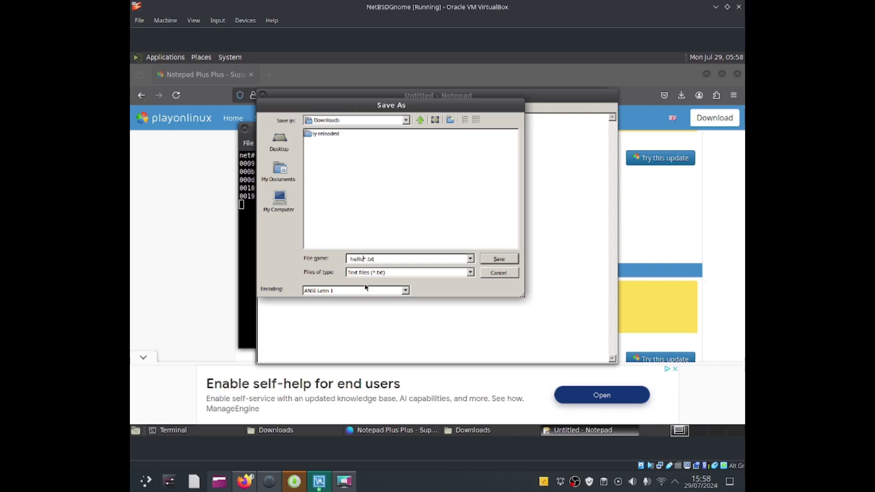
left_click(510, 261)
left_click(496, 273)
left_click(267, 108)
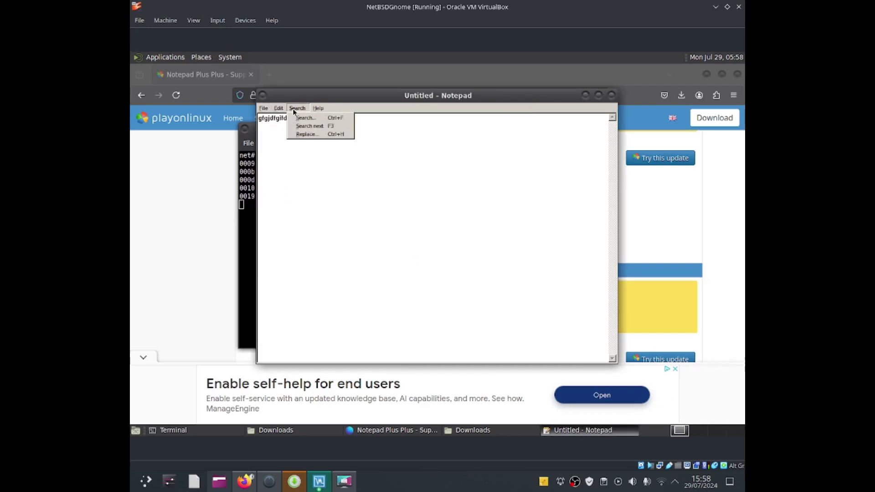
mouse_move(321, 114)
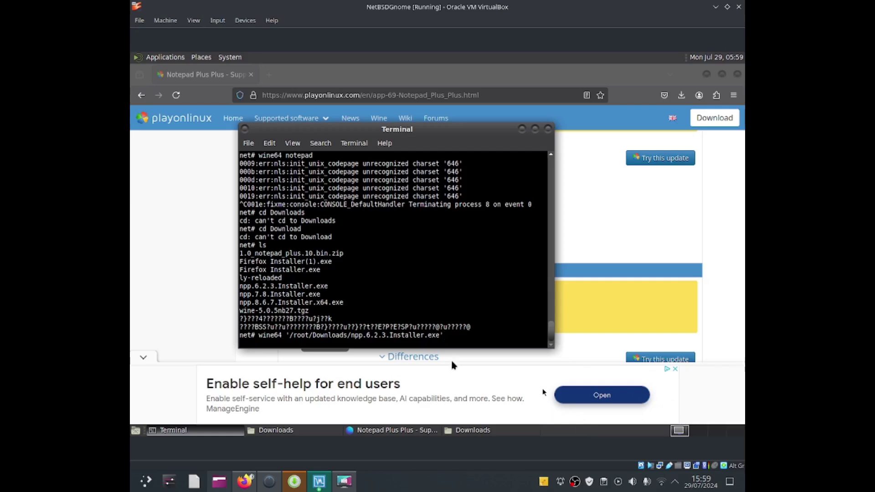
- Run the npp.6.2.3.Installer.exe and firefox20011.exe installers under wine64; both are rejected as unsupported
key("Return")
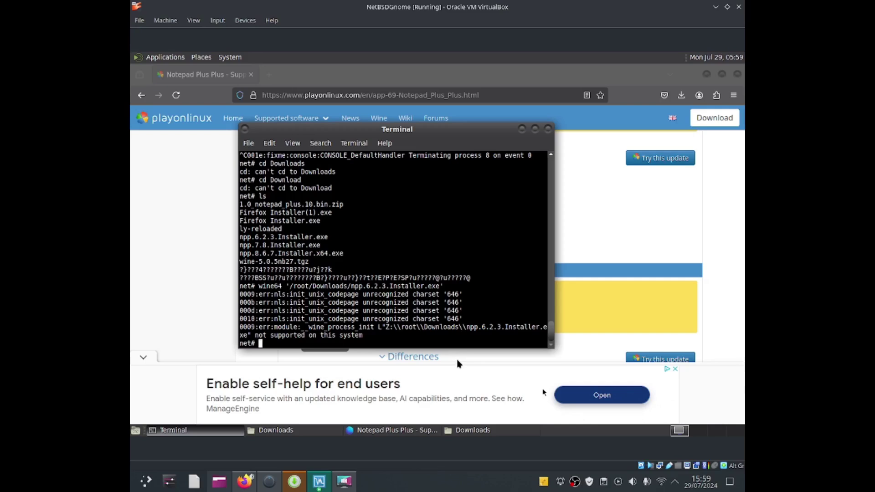
right_click(575, 482)
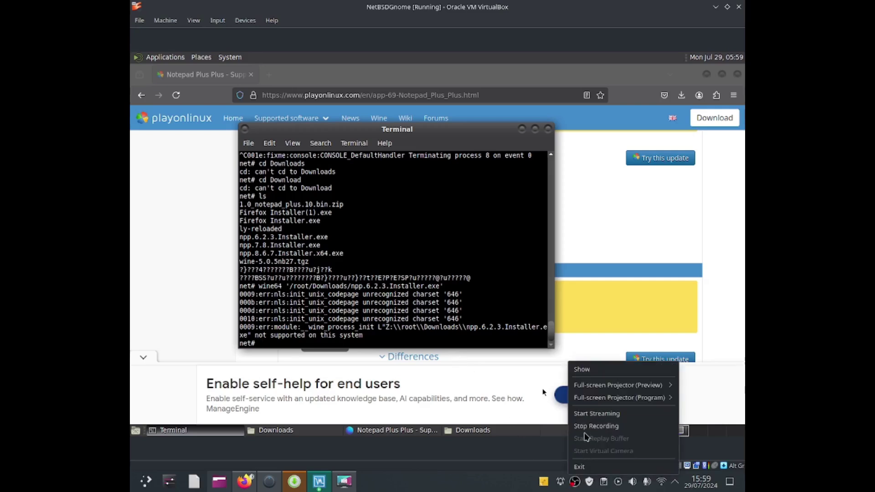
left_click(587, 436)
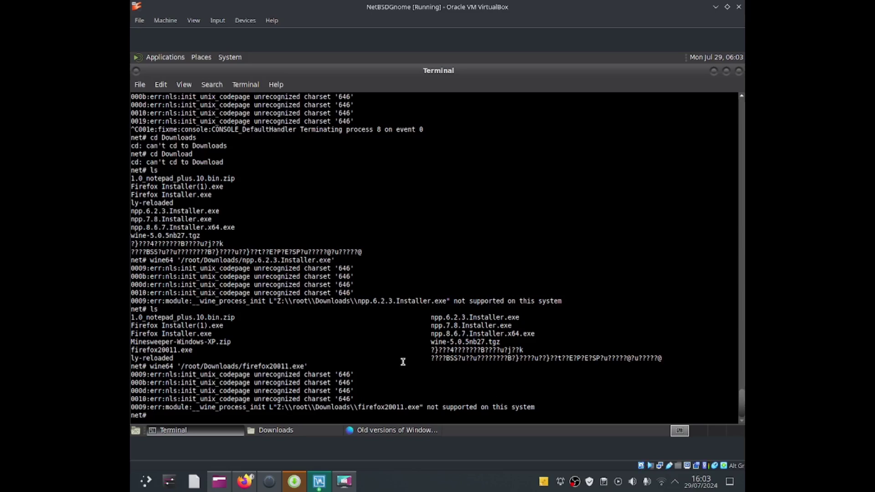
key("Up")
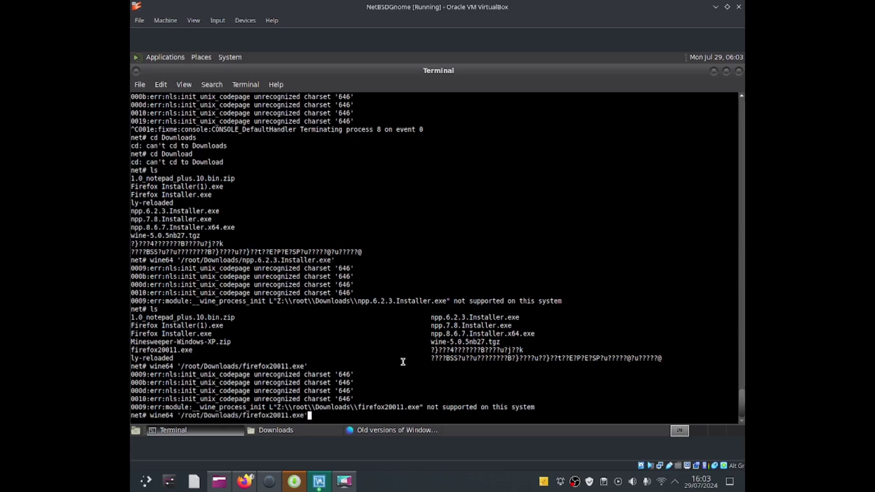
key("Up")
key("Down")
- Copy npp.6.2.3.Installer.exe from the Downloads folder in Caja
right_click(573, 482)
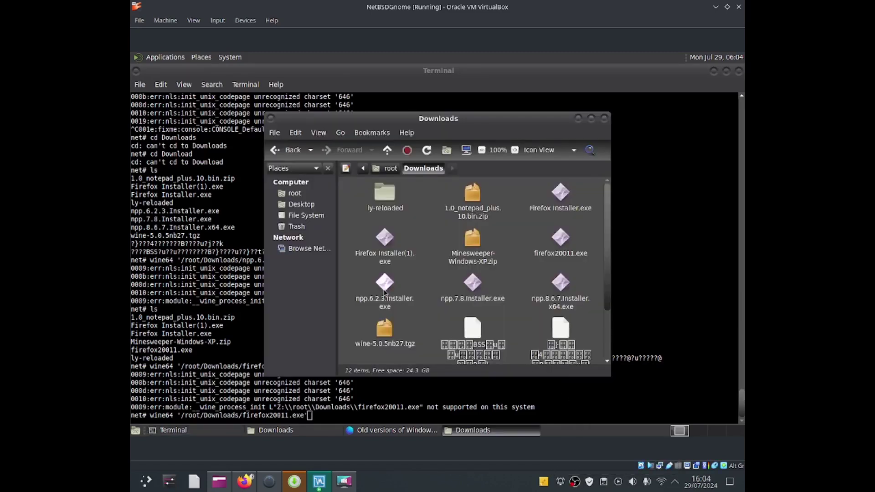
left_click(375, 296)
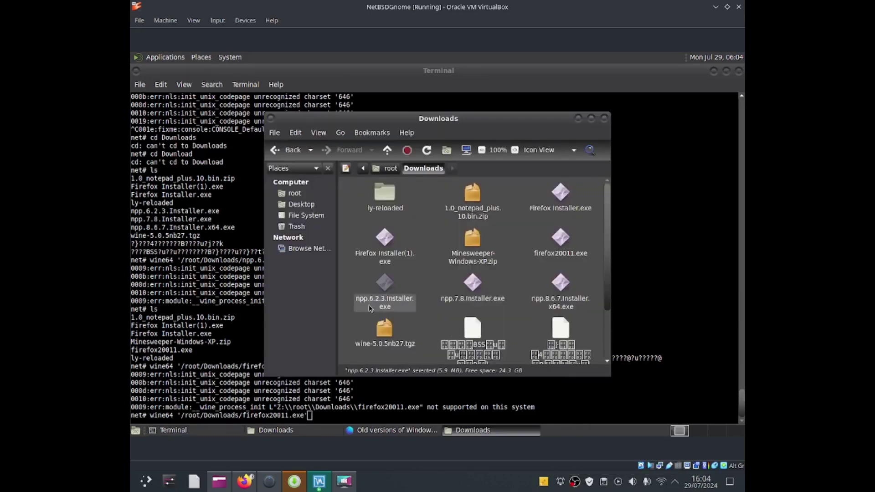
right_click(389, 292)
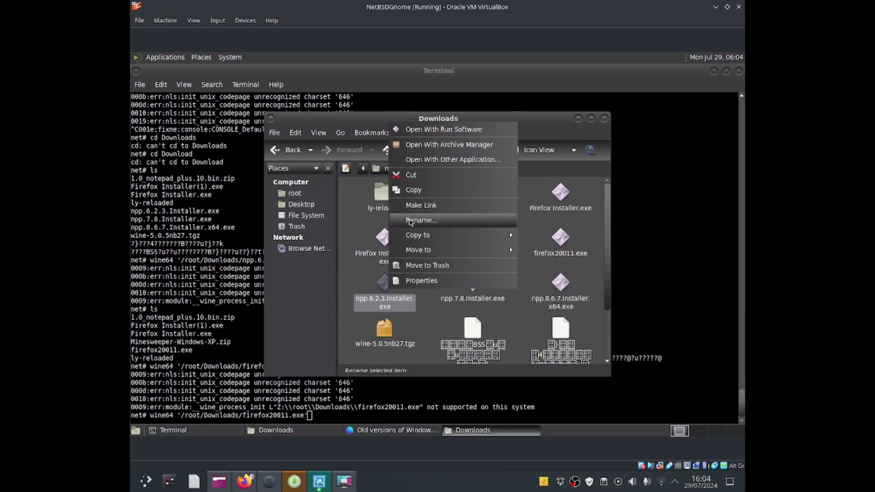
left_click(414, 189)
- Paste the installer copy into Wine's drive_c/windows/system32 folder
key("alt+Left")
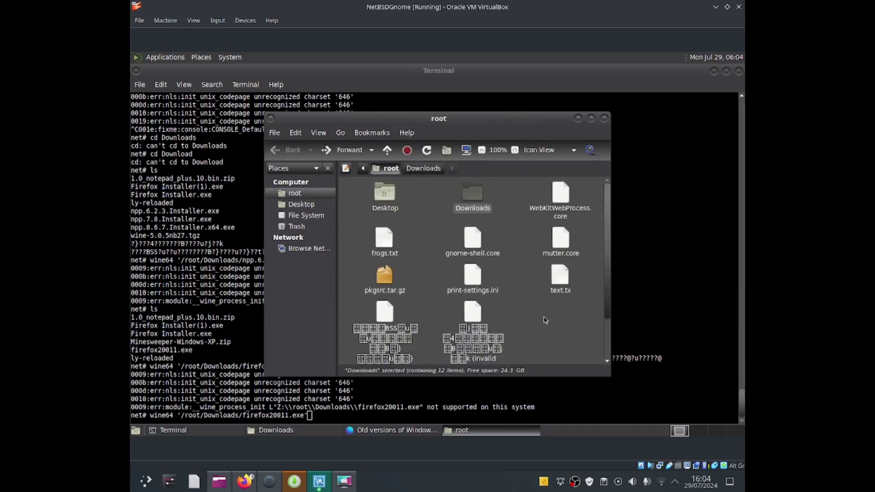
right_click(546, 320)
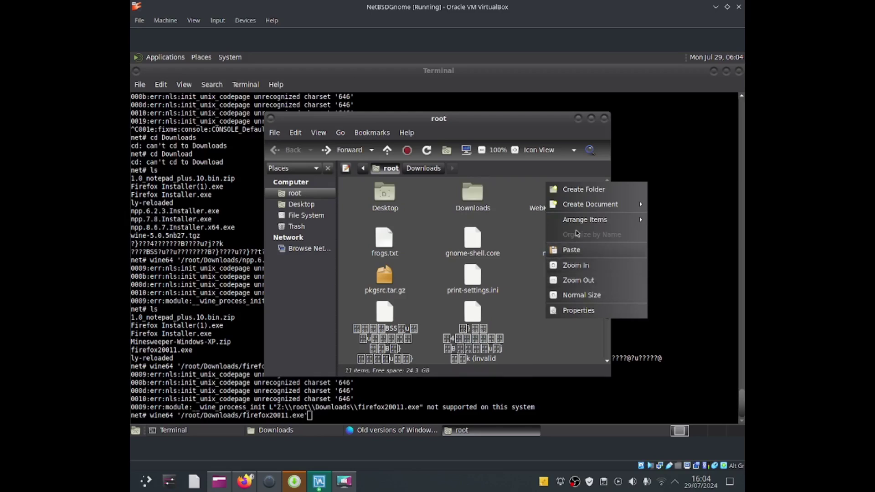
mouse_move(581, 223)
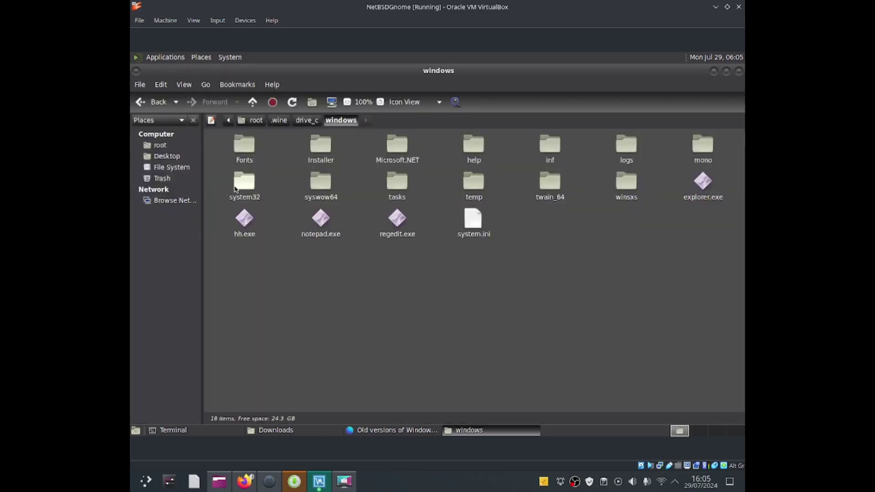
double_click(235, 184)
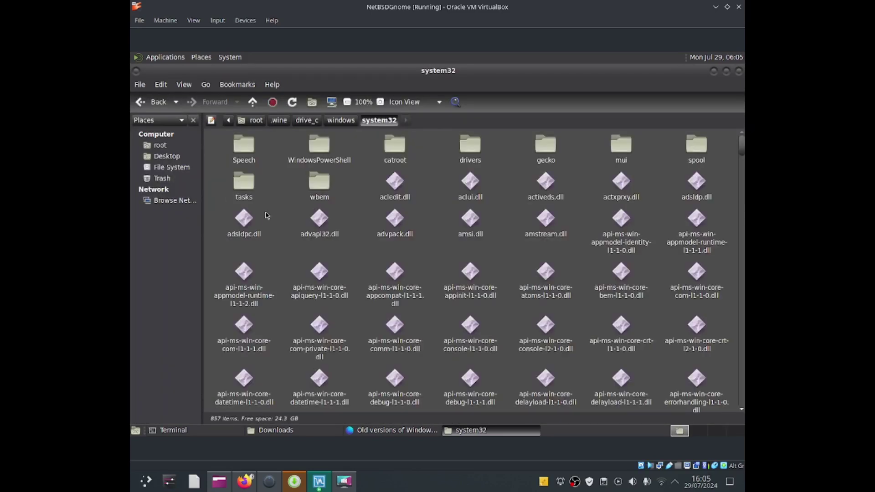
scroll(334, 272, "down", 10)
scroll(334, 272, "up", 10)
right_click(290, 183)
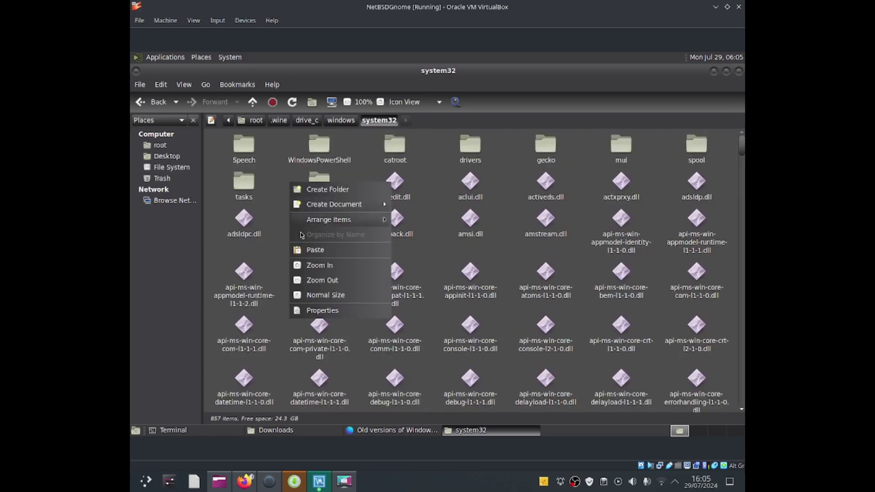
left_click(305, 250)
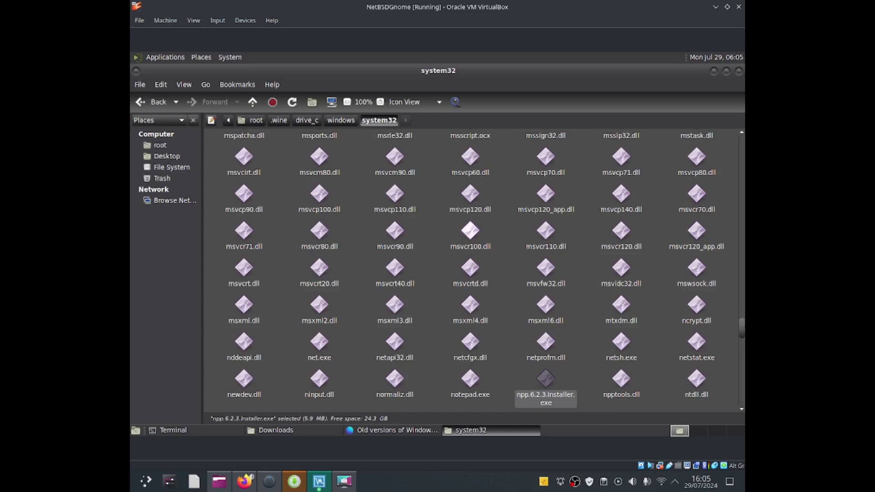
- Run npp.6.2.3.Installer.exe under wine64, which reports the installer as not supported
key("alt+Tab")
key("BackSpace")
key("BackSpace")
key("BackSpace")
key("BackSpace")
key("BackSpace")
key("BackSpace")
key("BackSpace")
key("BackSpace")
key("BackSpace")
key("BackSpace")
key("BackSpace")
key("BackSpace")
key("BackSpace")
key("BackSpace")
key("BackSpace")
key("BackSpace")
key("BackSpace")
key("BackSpace")
key("BackSpace")
key("BackSpace")
key("BackSpace")
key("BackSpace")
key("BackSpace")
key("BackSpace")
key("BackSpace")
key("BackSpace")
key("BackSpace")
key("BackSpace")
key("BackSpace")
key("BackSpace")
key("BackSpace")
key("BackSpace")
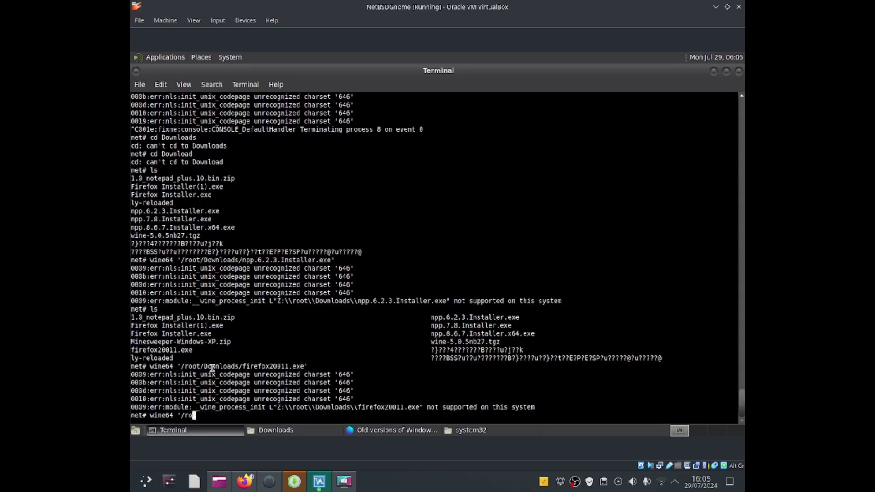
right_click(212, 370)
left_click(232, 328)
key("Return")
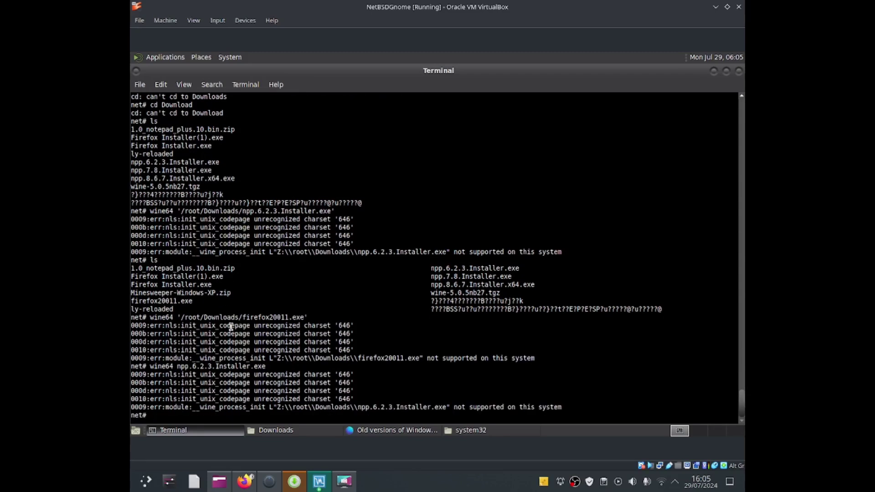
- Bring up the Downloads folder, then the system32 folder holding the installer copy
triple_click(280, 408)
left_click(281, 408)
left_click(328, 430)
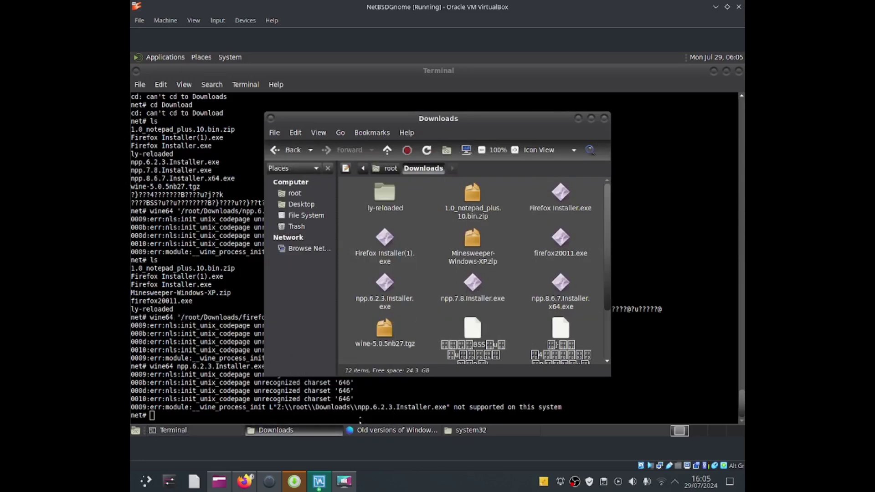
left_click(471, 430)
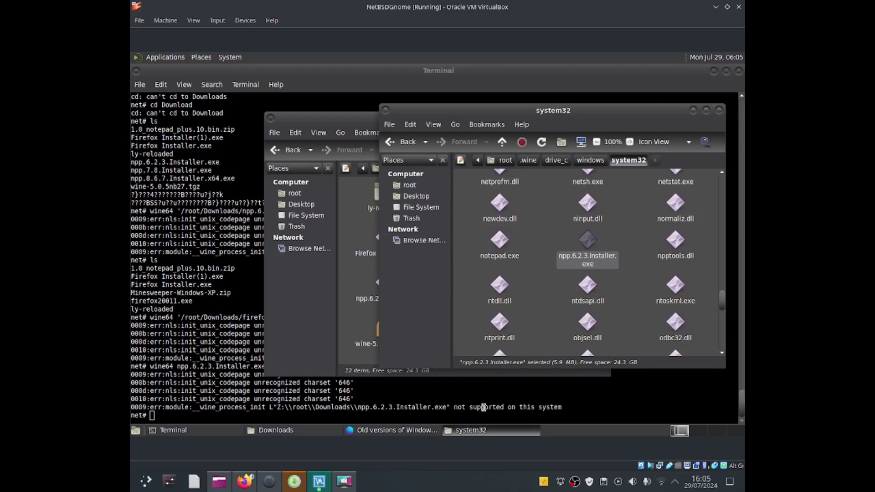
scroll(655, 341, "down", 1)
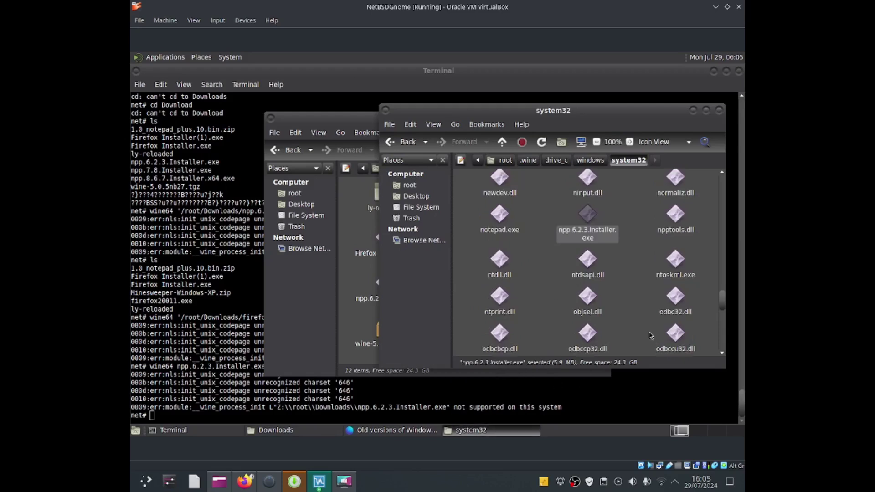
- Copy the ntoskrnl.exe file name from its Properties dialog in system32
right_click(668, 272)
left_click(615, 259)
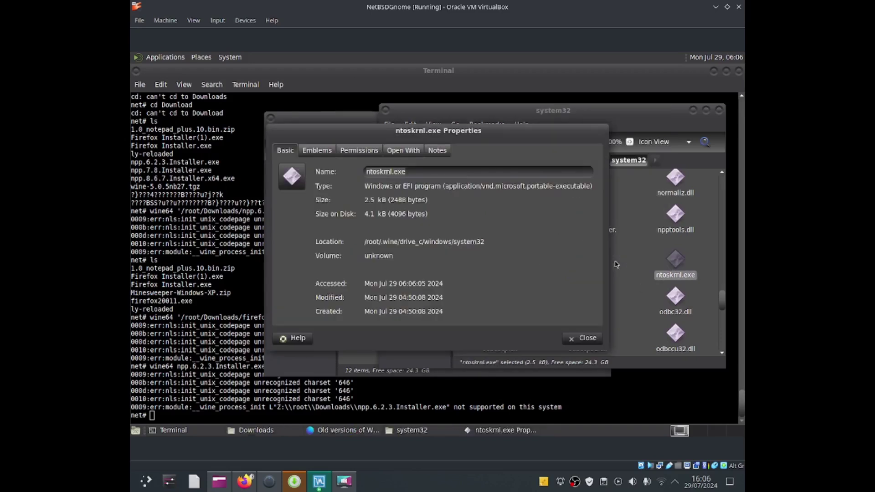
right_click(423, 172)
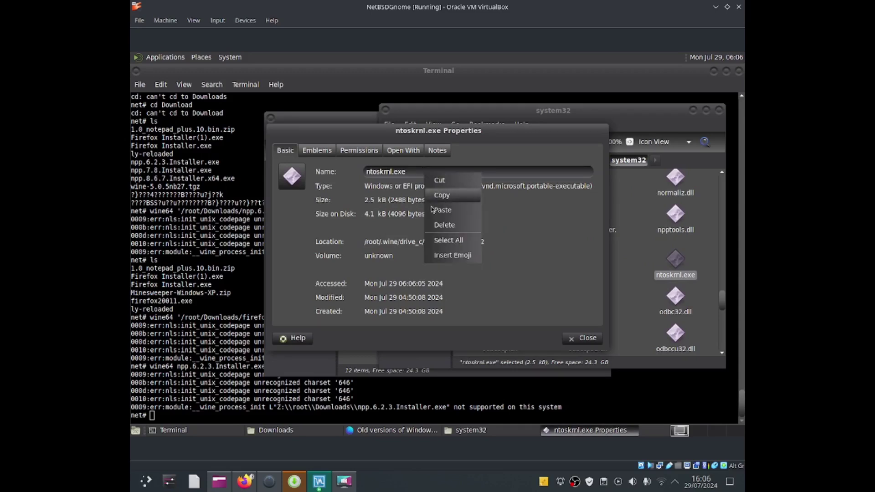
left_click(436, 210)
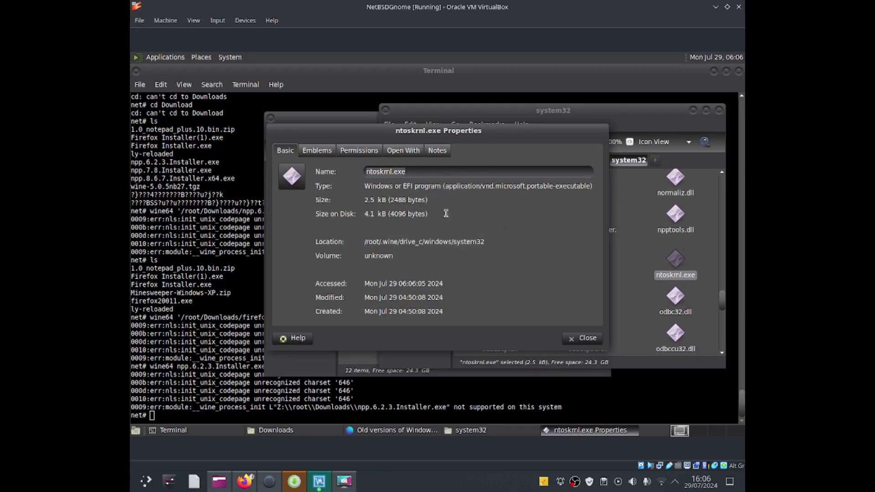
left_click(584, 339)
- Run wine64 ntoskrnl.exe, correcting the 'wine 64' typo; Wine reports it is a dll
left_click(166, 362)
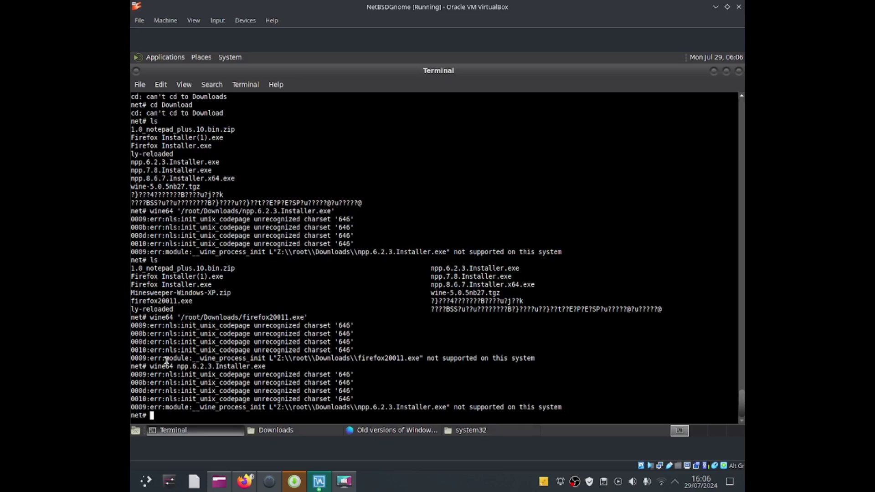
type("wine 64")
right_click(201, 386)
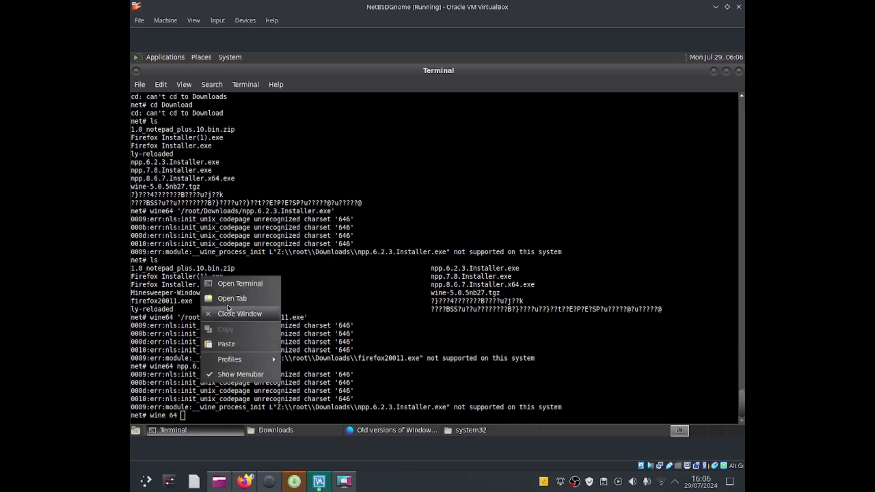
left_click(224, 343)
key("Return")
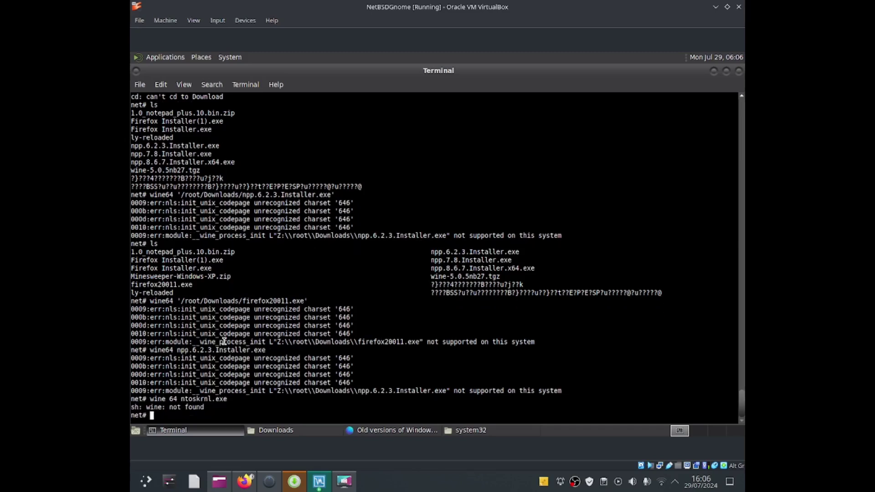
key("Up")
key("Left")
key("Left")
key("Left")
key("Left")
key("Left")
key("Left")
key("Left")
key("Left")
key("Left")
key("Left")
key("Left")
key("Left")
key("Left")
key("Left")
key("Left")
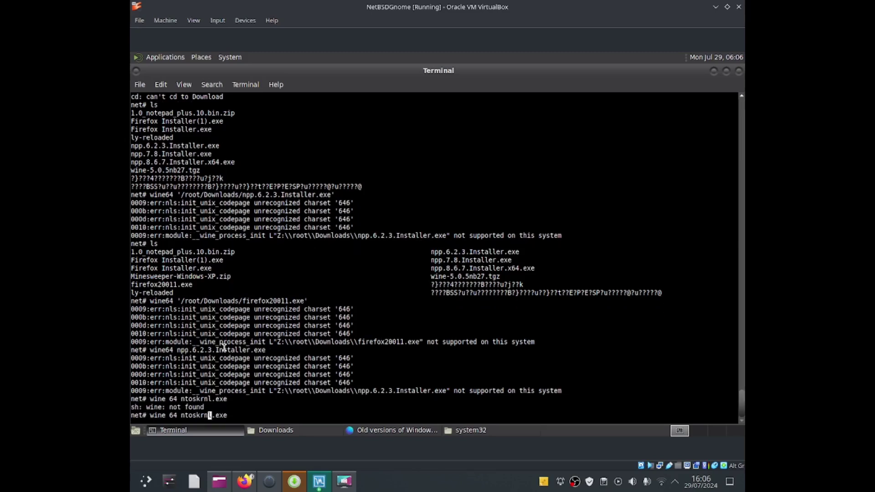
key("BackSpace")
key("Return")
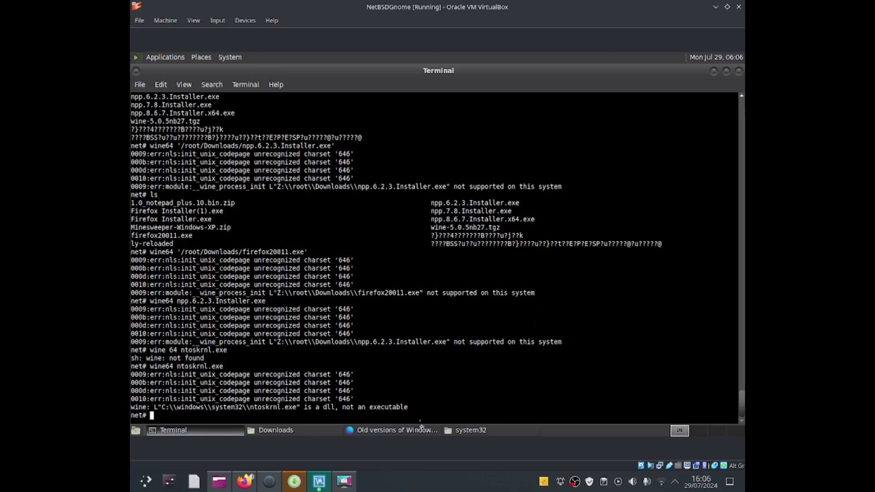
left_click(478, 431)
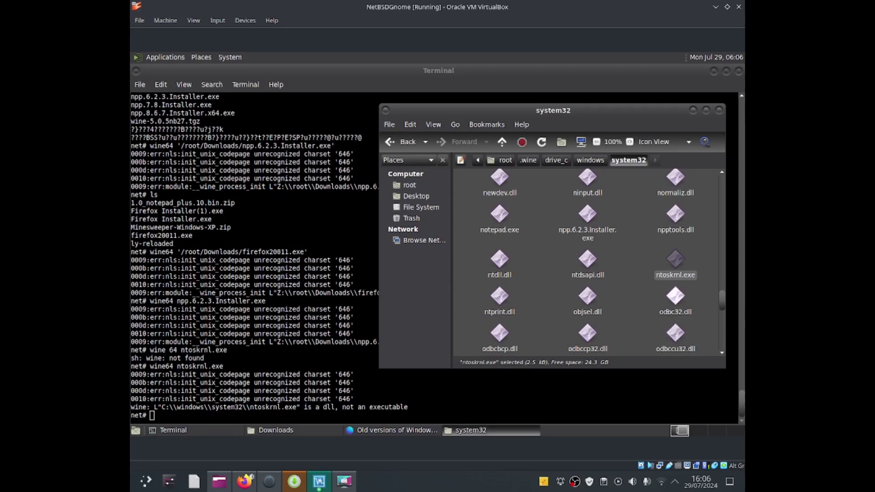
left_click(642, 307)
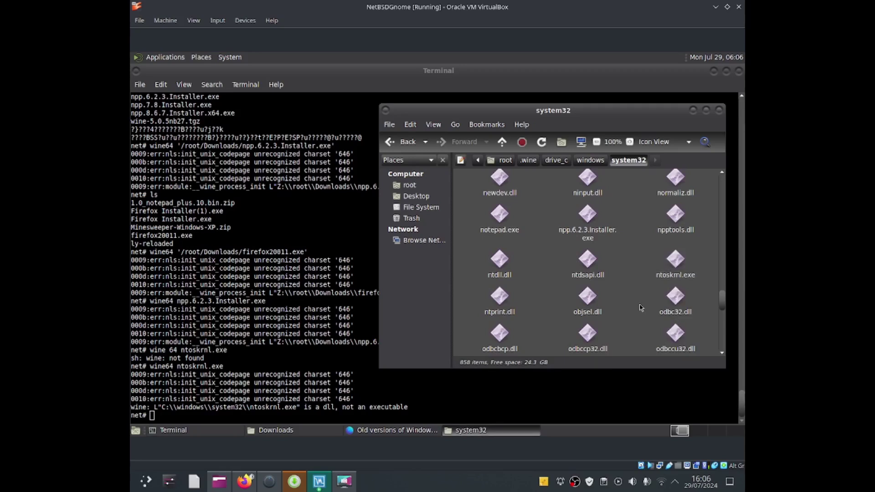
scroll(676, 271, "down", 6)
scroll(676, 272, "down", 10)
scroll(676, 271, "down", 10)
scroll(676, 271, "down", 8)
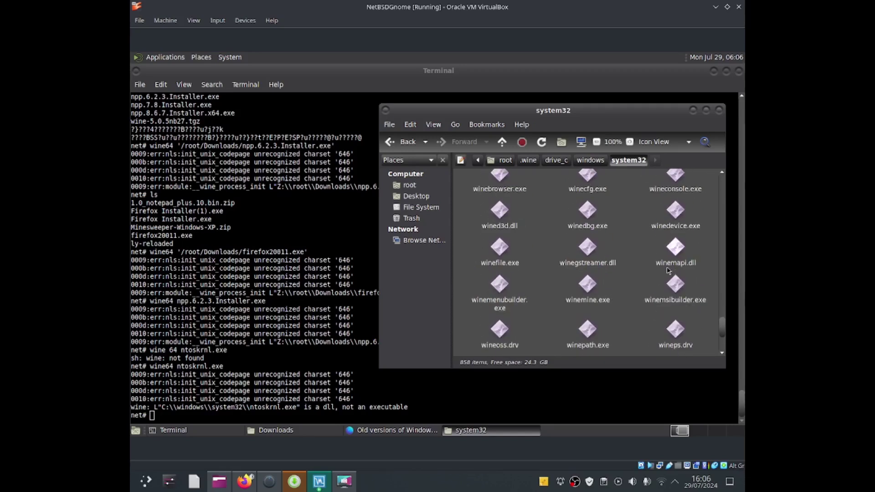
scroll(669, 271, "down", 2)
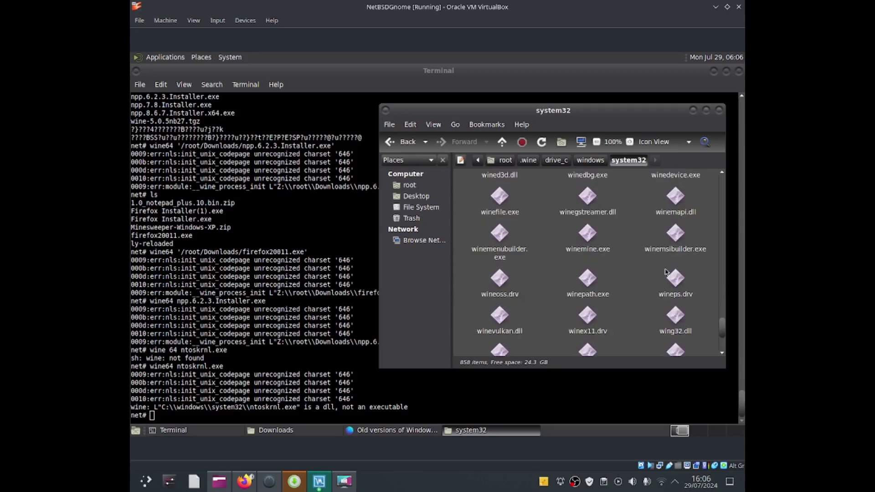
left_click(132, 360)
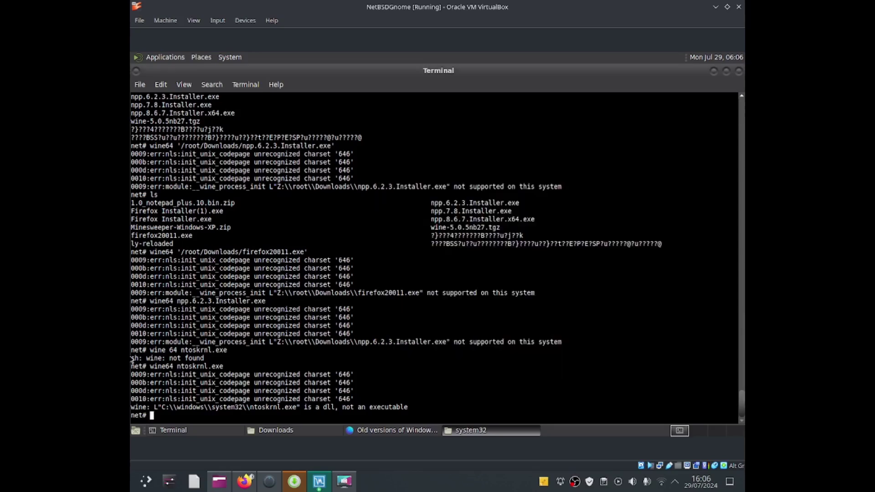
- Launch Wine File Manager by running wine64 winefile.exe
key("Up")
key("Left")
key("Left")
key("Left")
key("Left")
key("BackSpace")
key("BackSpace")
key("BackSpace")
key("BackSpace")
key("BackSpace")
key("BackSpace")
key("BackSpace")
key("BackSpace")
type("winefile")
key("Return")
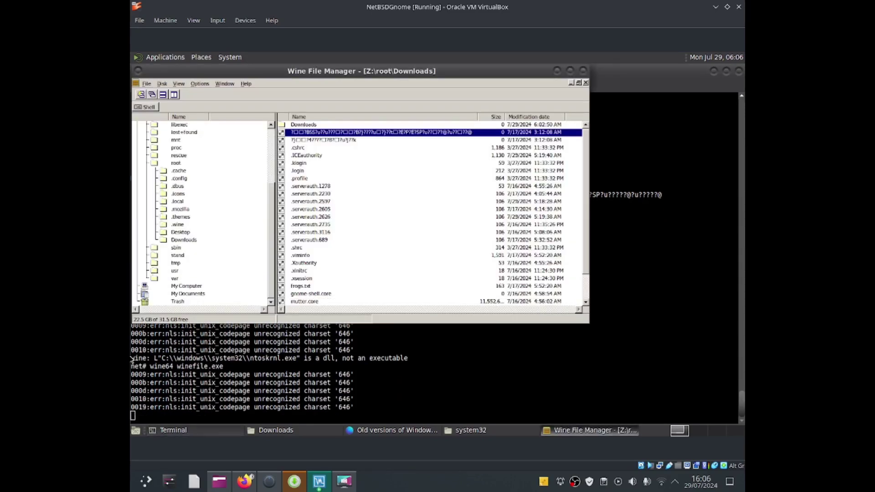
- Reposition the Wine File Manager window, browse the Z:\root\Downloads tree, then close it
left_click_drag(276, 73, 333, 112)
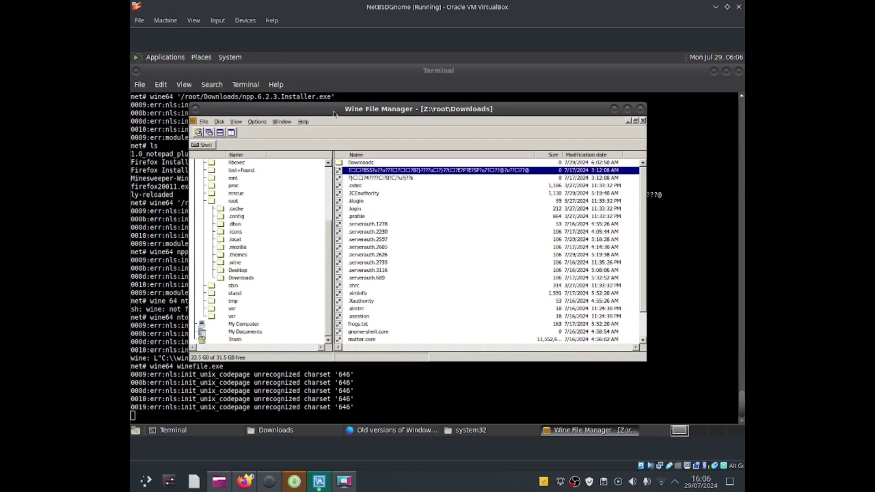
scroll(303, 246, "up", 3)
scroll(304, 248, "down", 3)
scroll(297, 256, "up", 1)
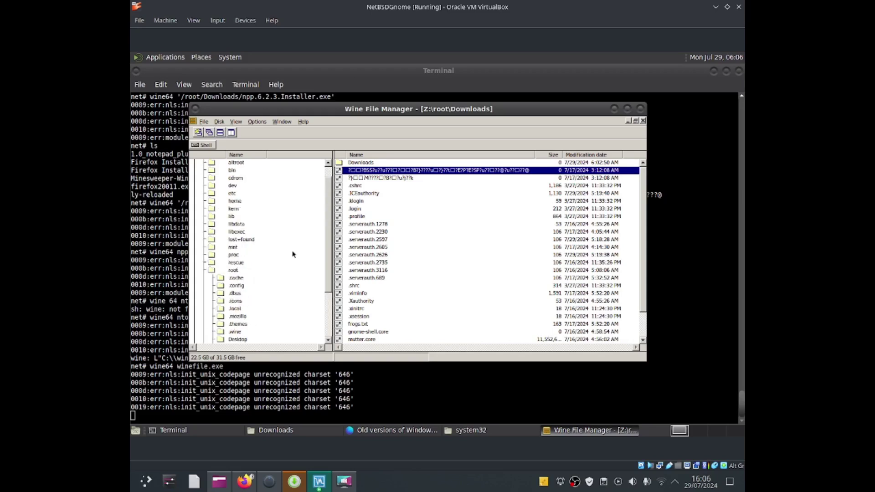
scroll(293, 255, "down", 3)
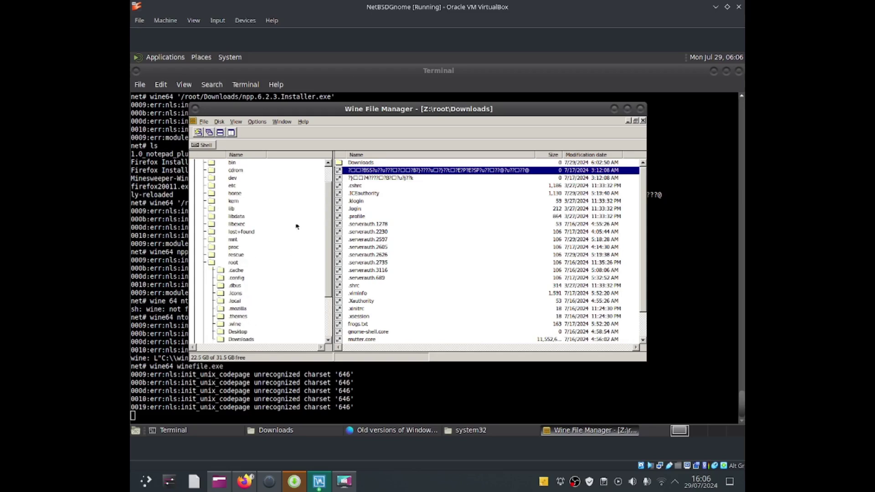
left_click(641, 110)
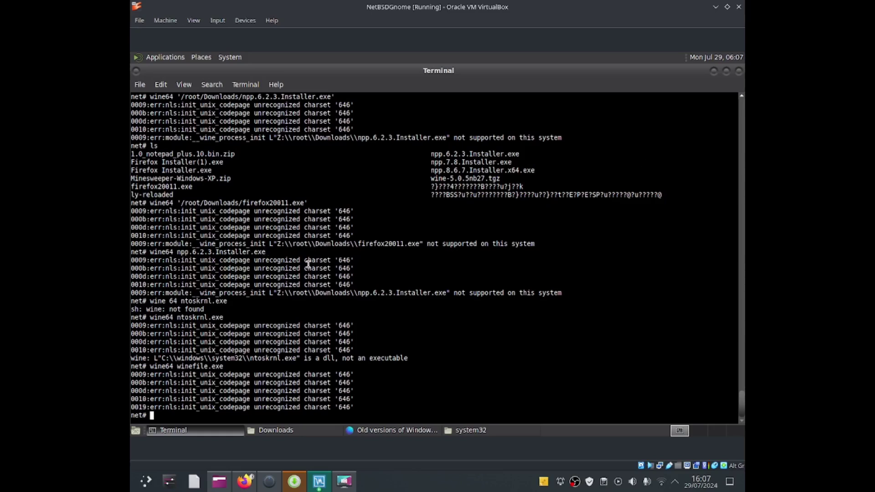
- Check the version with wine -version and wine64 --version, which reports wine-5.0.5
type("wine -version")
key("Return")
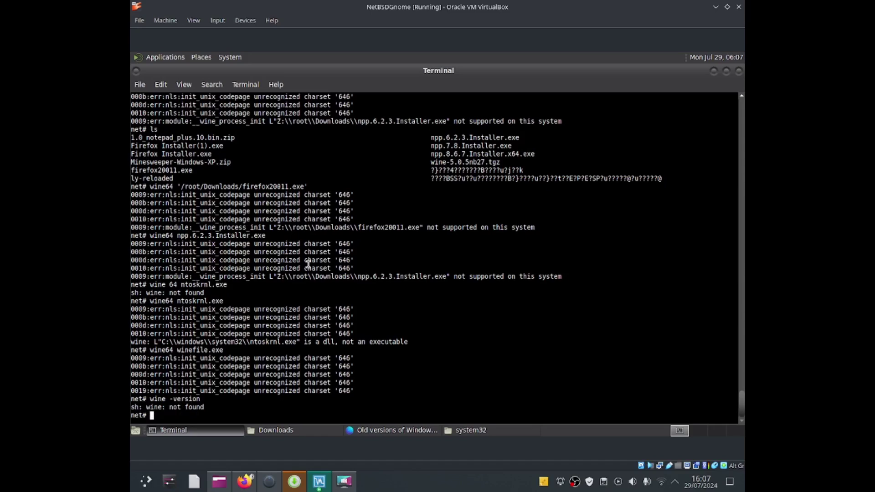
type("wine64 --version")
key("Return")
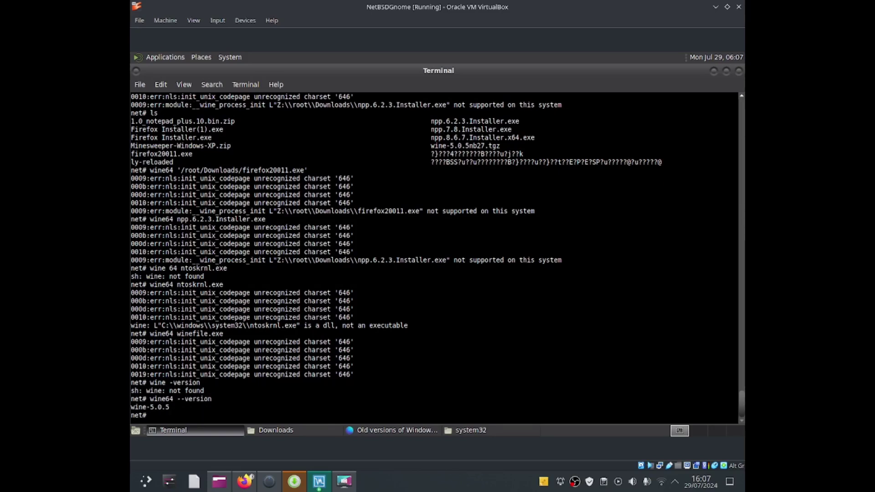